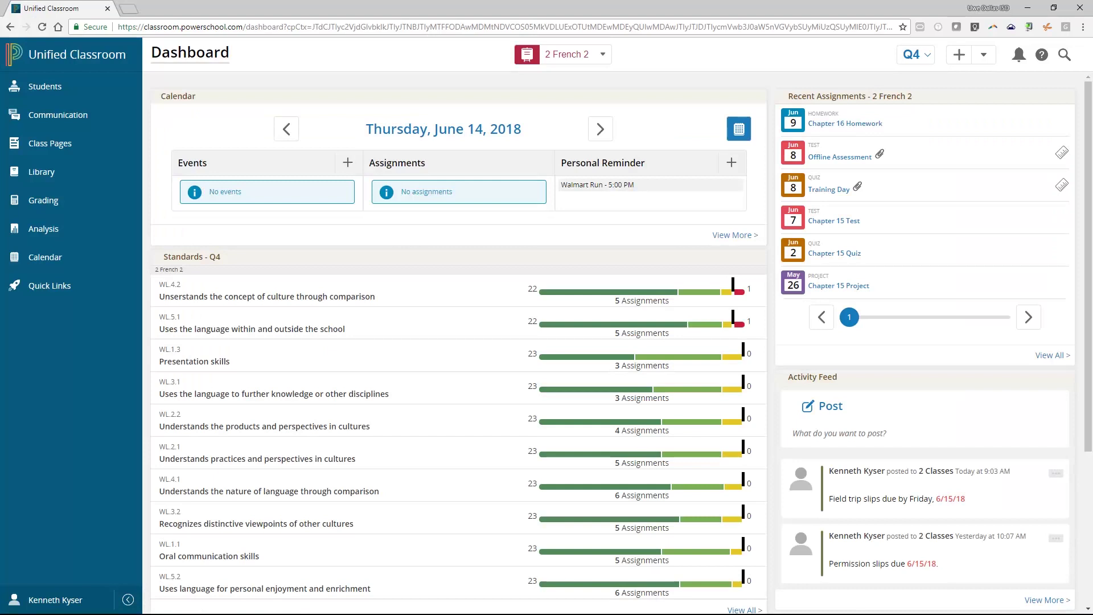
# Step: Open the Grades page for the 2 French 2 class in Q4 from the Grading section
pyautogui.click(43, 200)
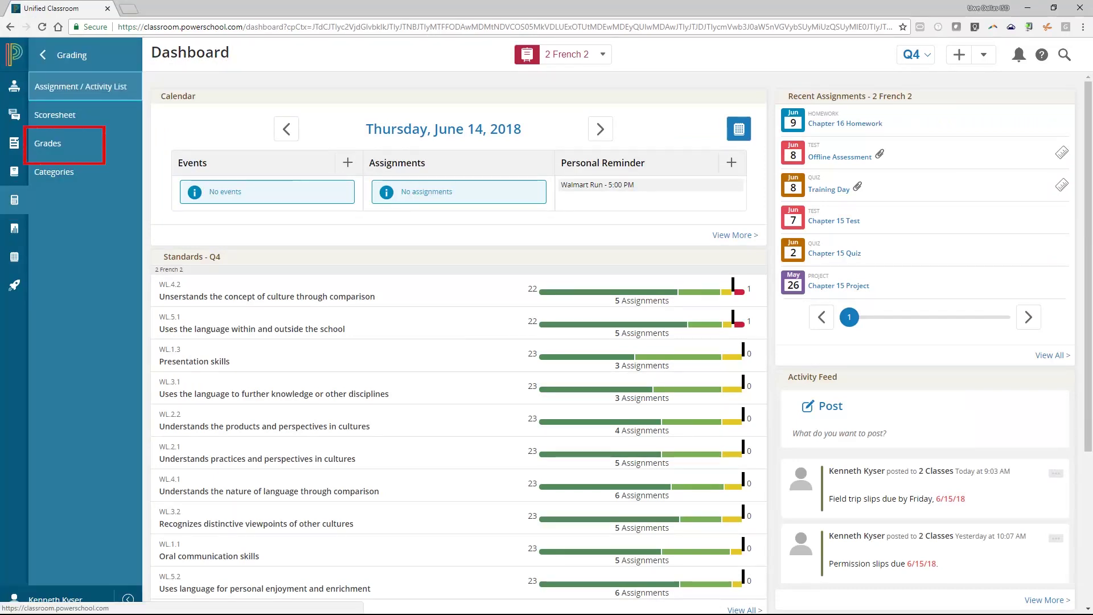
pyautogui.click(48, 142)
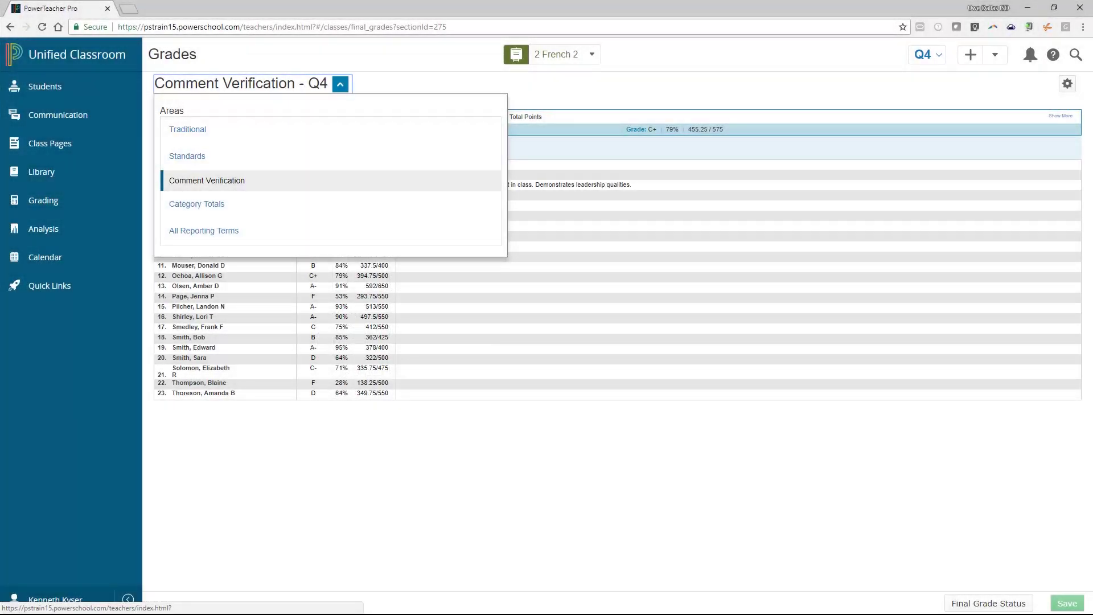
# Step: Choose the Traditional view to list each student's Q4 grade, attendance and assignment counts
pyautogui.click(187, 129)
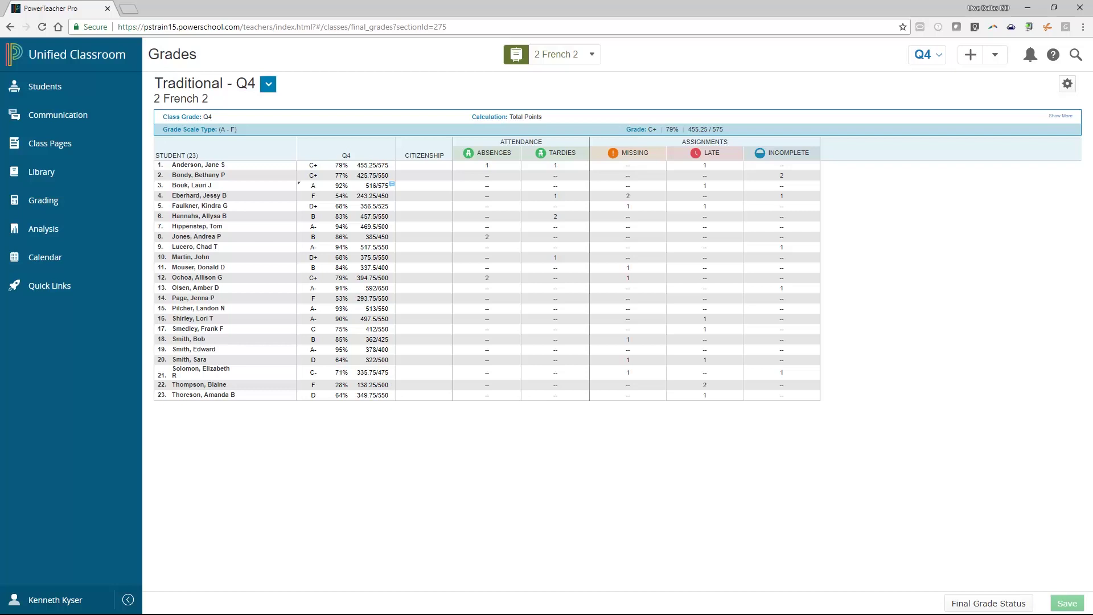
# Step: Override the tenth student's Q4 grade percentage from 68% to 81%
pyautogui.click(346, 257)
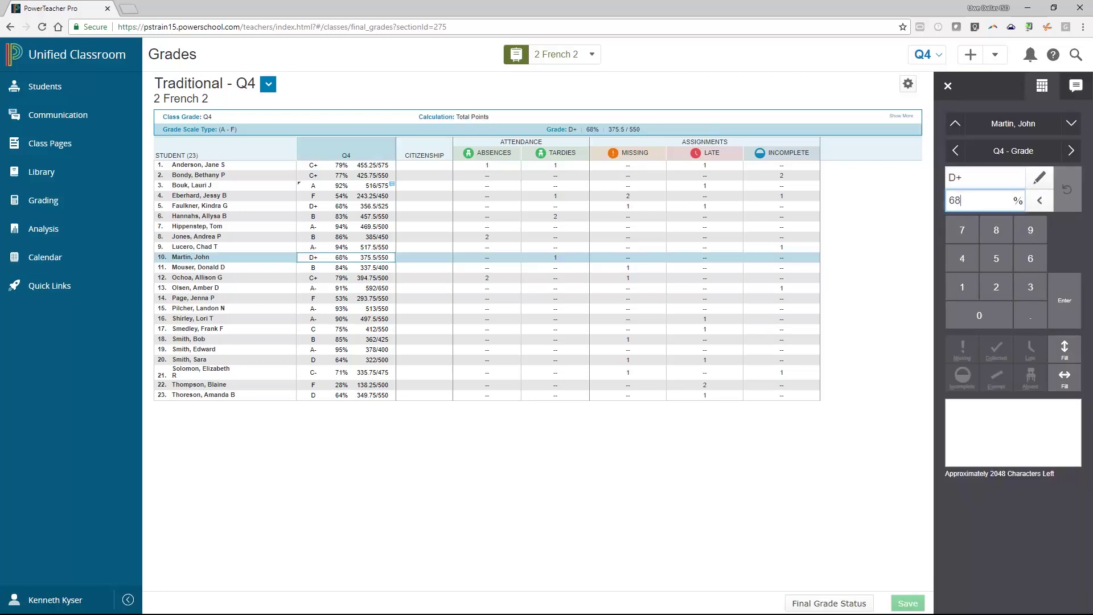
pyautogui.press('BackSpace')
pyautogui.press('BackSpace')
pyautogui.write('8')
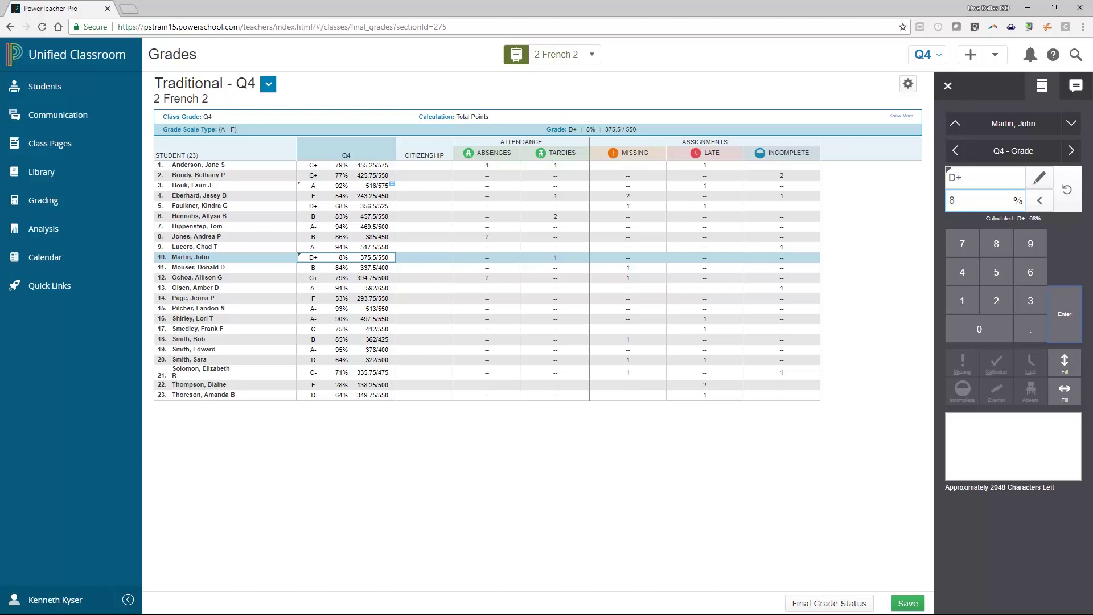
pyautogui.write('1')
# Step: Comment 'Great job!' plus the bank comment 'Is working hard and making progress.' on that grade
pyautogui.write('Great job!')
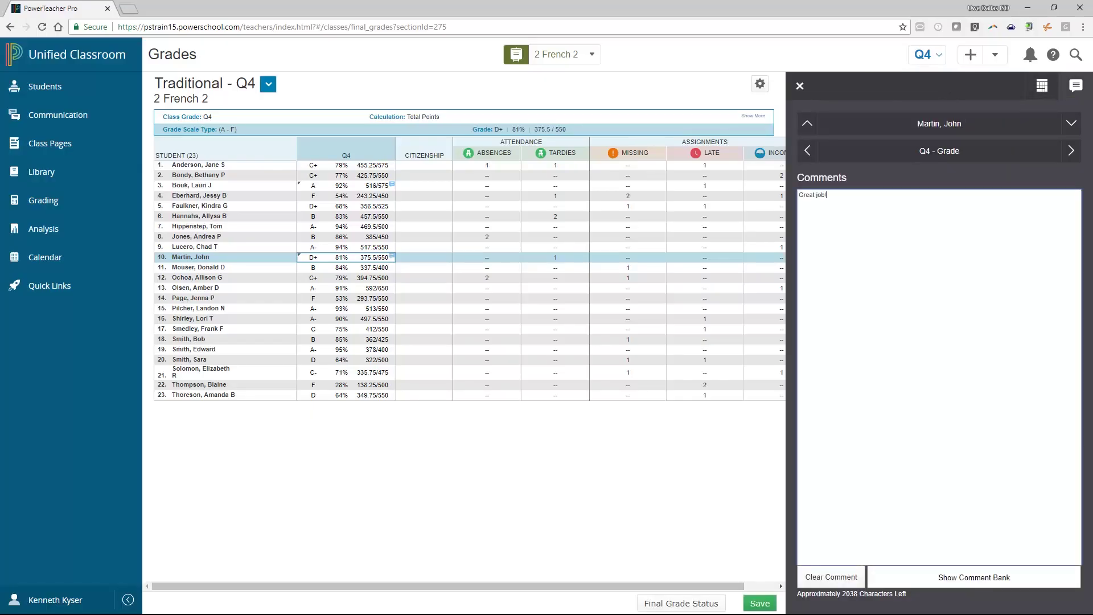
pyautogui.click(974, 578)
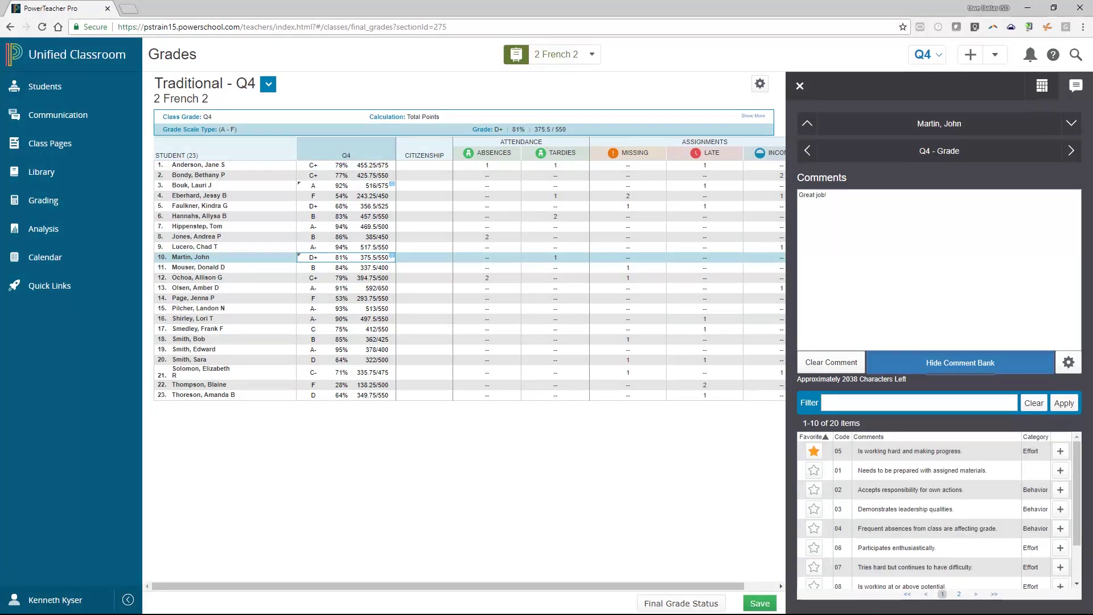
pyautogui.click(1060, 451)
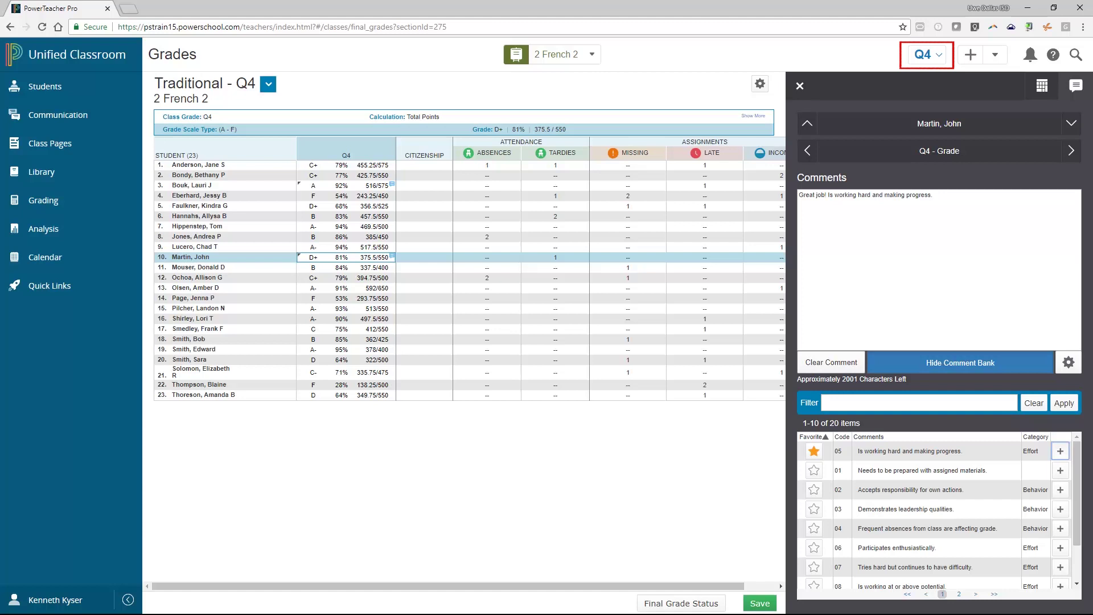
# Step: Close the comment panel and switch to the Comment Verification - Q4 view
pyautogui.press('Escape')
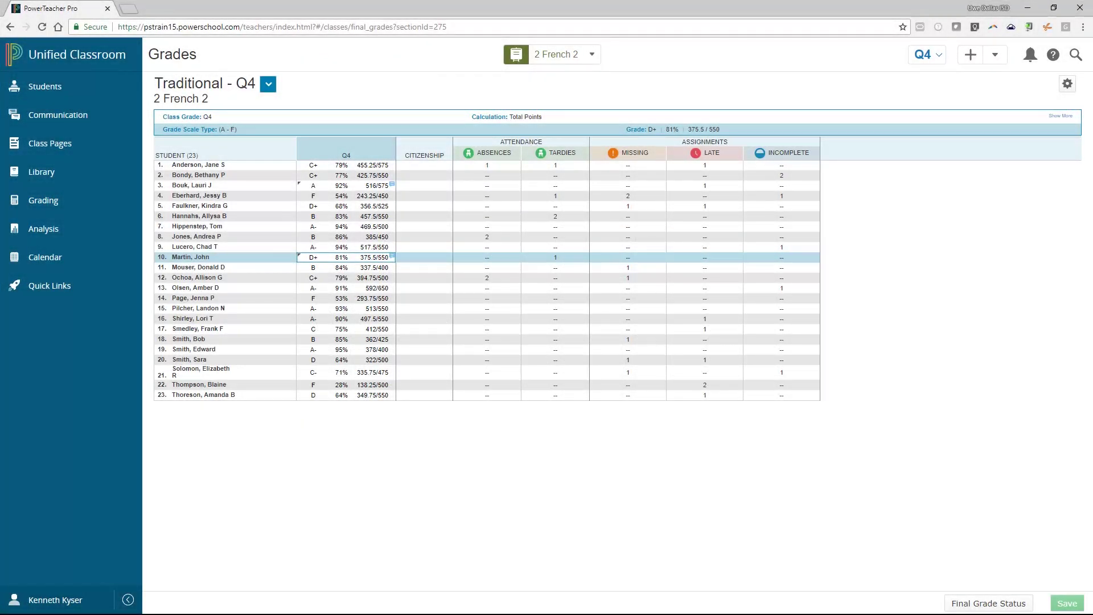
pyautogui.click(268, 83)
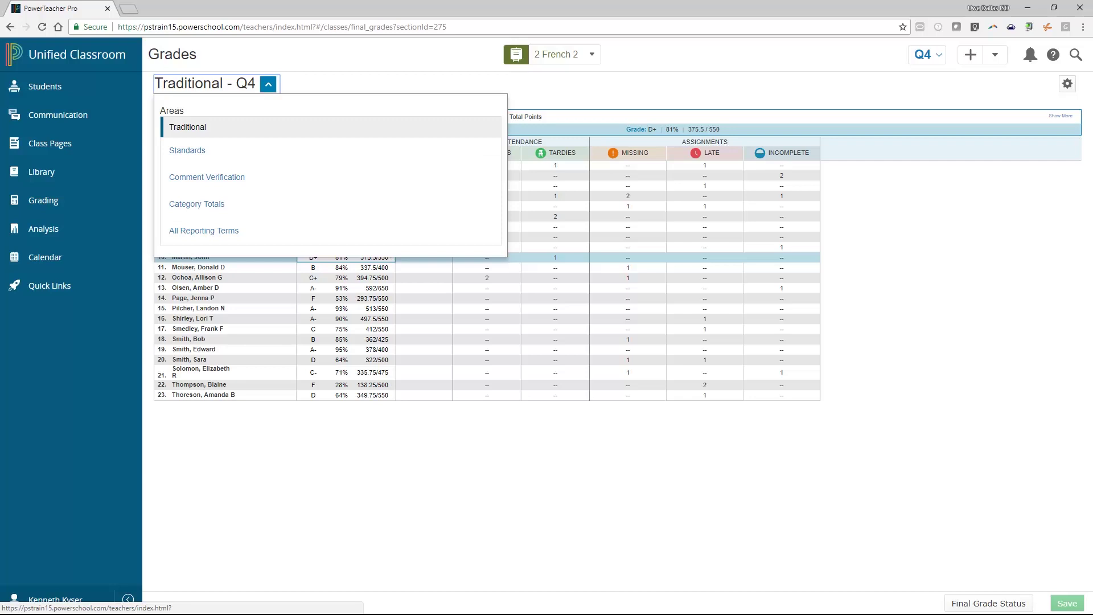
pyautogui.click(207, 177)
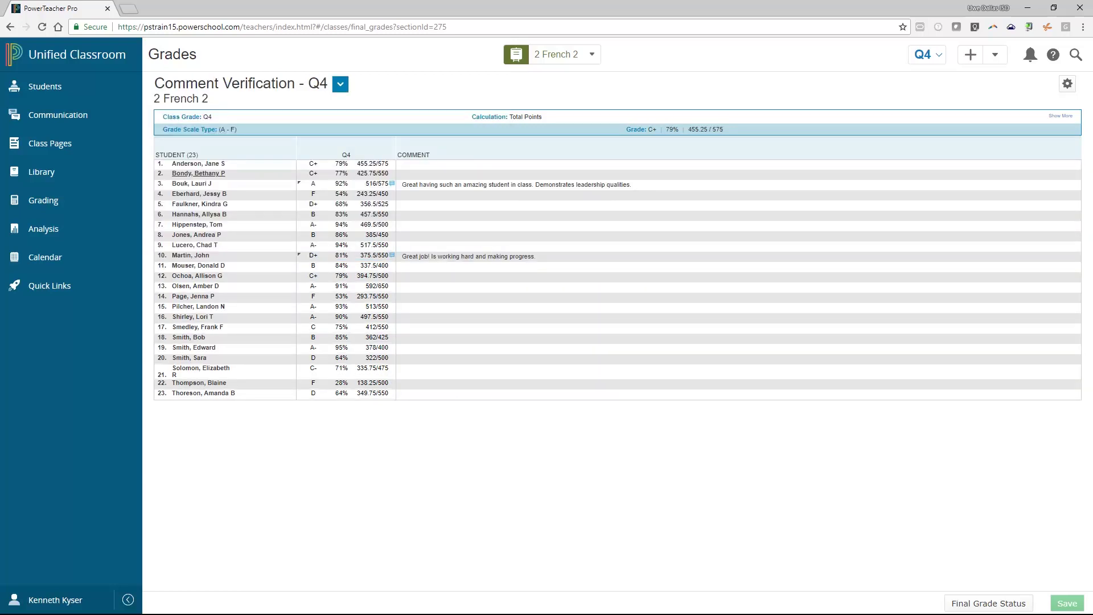
# Step: Open student 14's Q4 grade (F, 53%) and show its comment bank
pyautogui.click(346, 296)
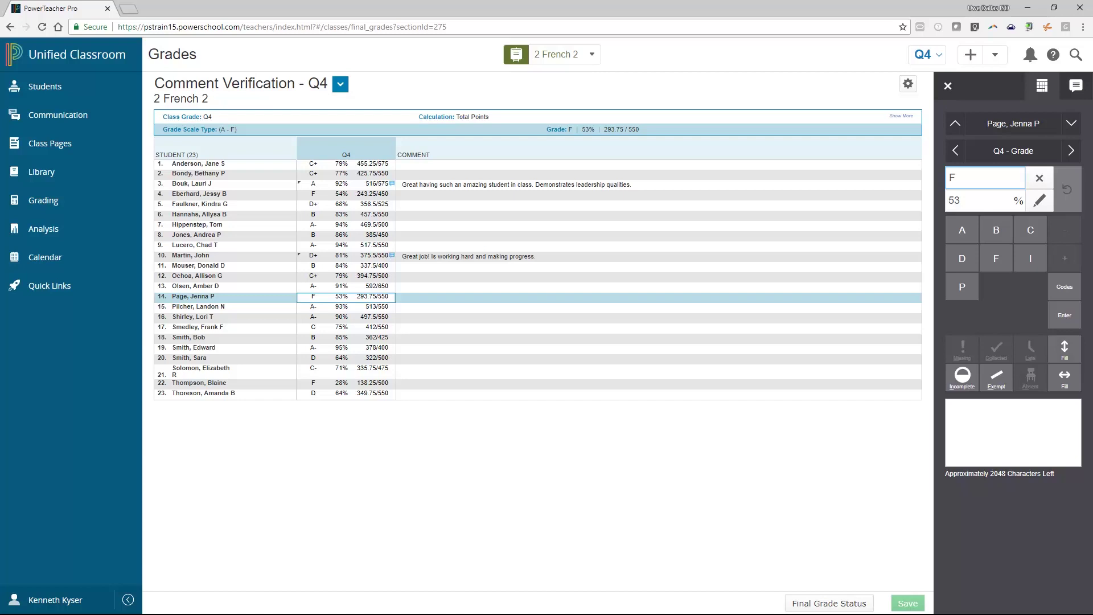
pyautogui.click(1076, 85)
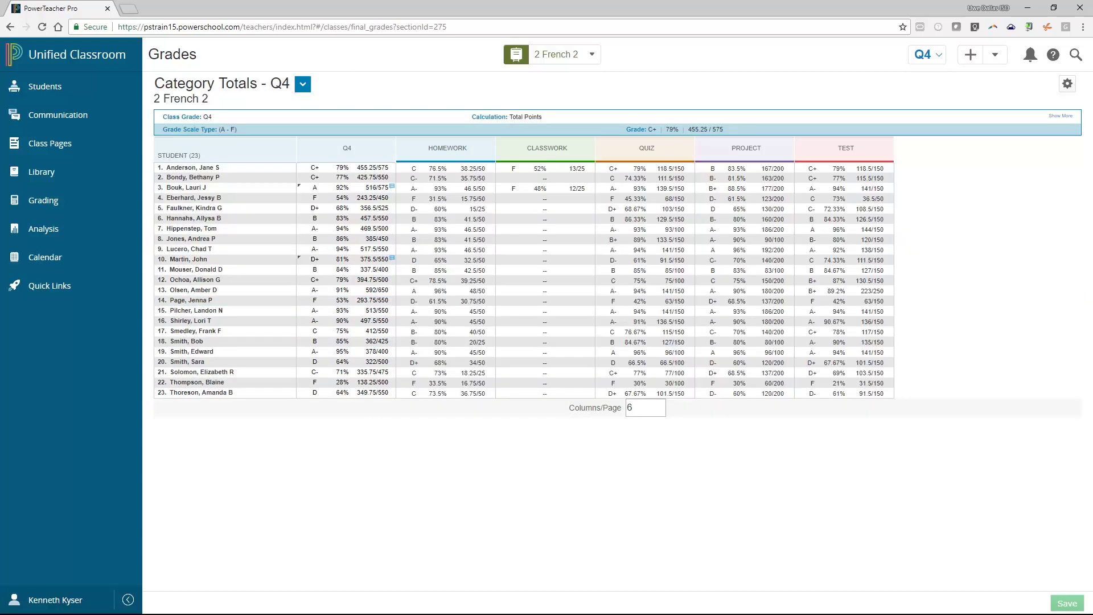
# Step: Open student 5's Q4 grade, then switch to All Reporting Terms and open student 3's Q3 and Q4 grades
pyautogui.click(314, 209)
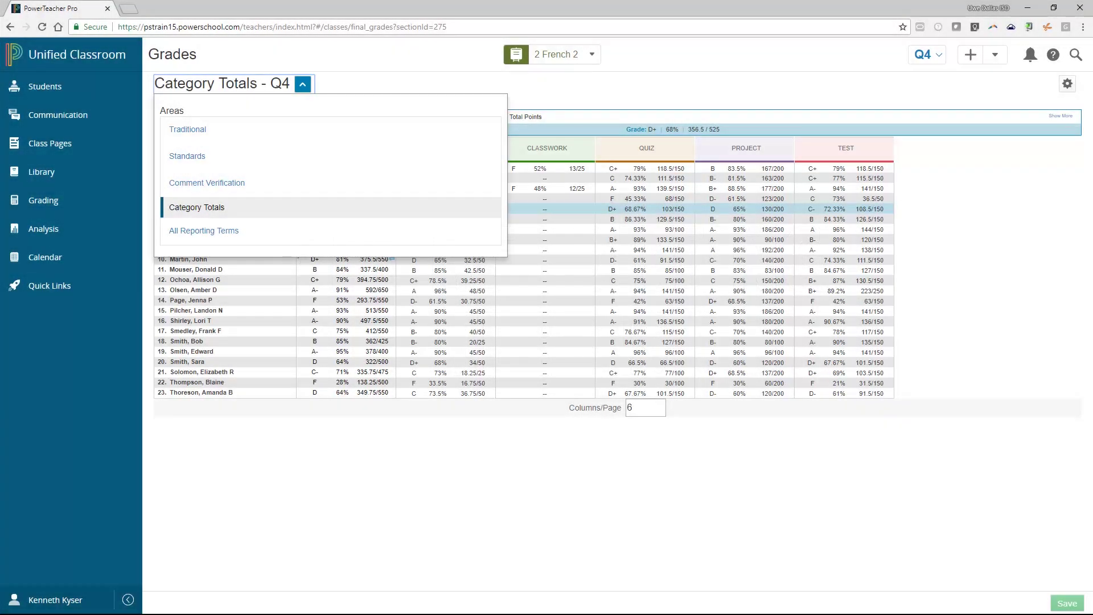
pyautogui.click(204, 231)
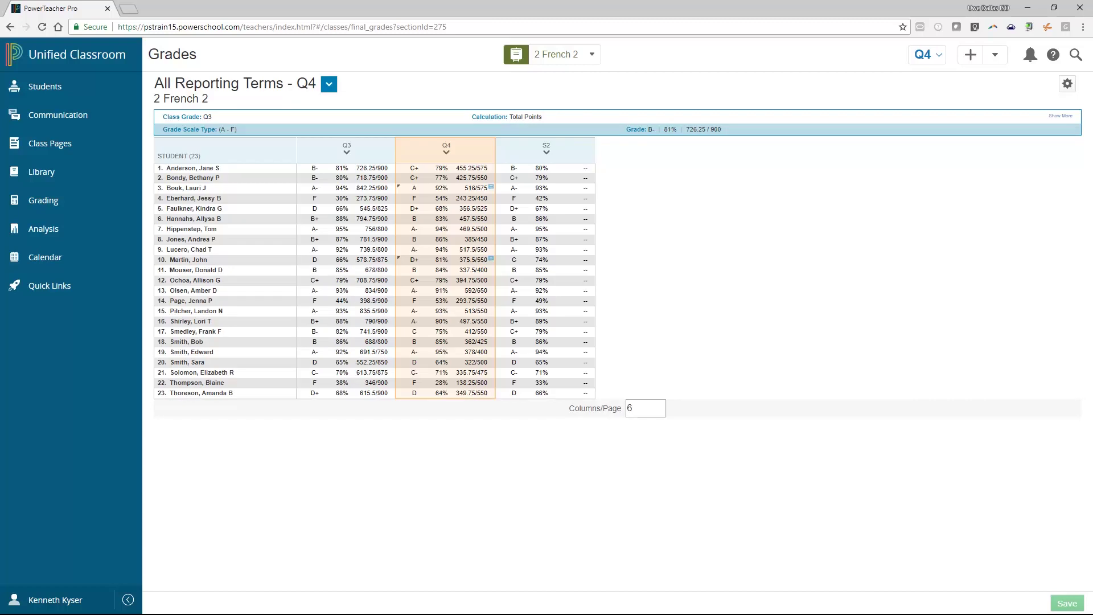
pyautogui.click(345, 188)
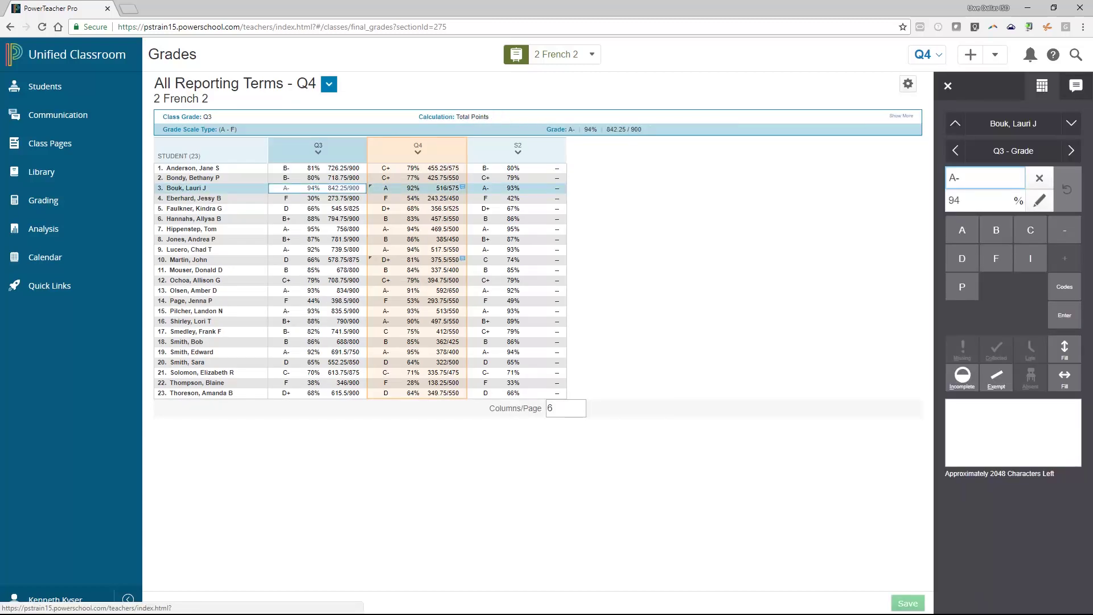
pyautogui.click(418, 188)
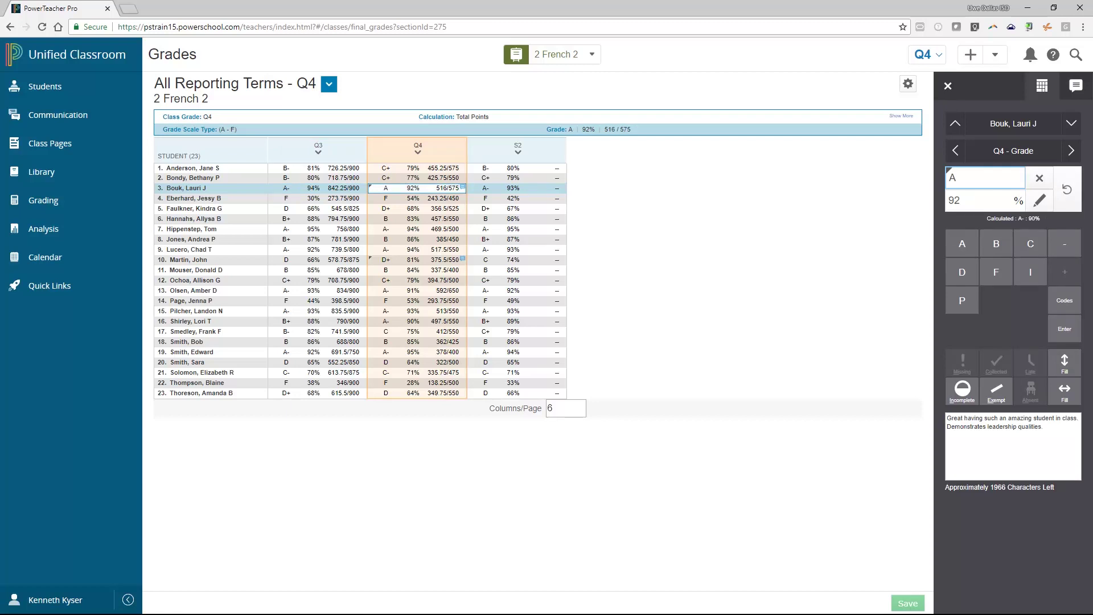
# Step: Close the grade inspector after reviewing student 3's Q4 grade of A, 92%
pyautogui.press('Escape')
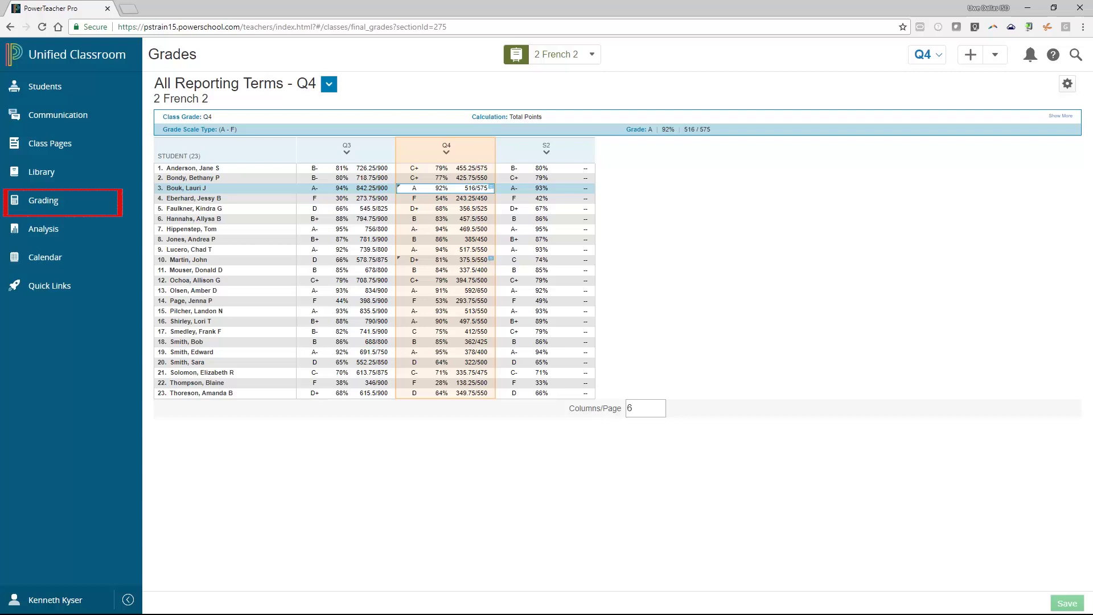
# Step: Return to the Grades page and switch to the Traditional - Q4 view
pyautogui.click(43, 201)
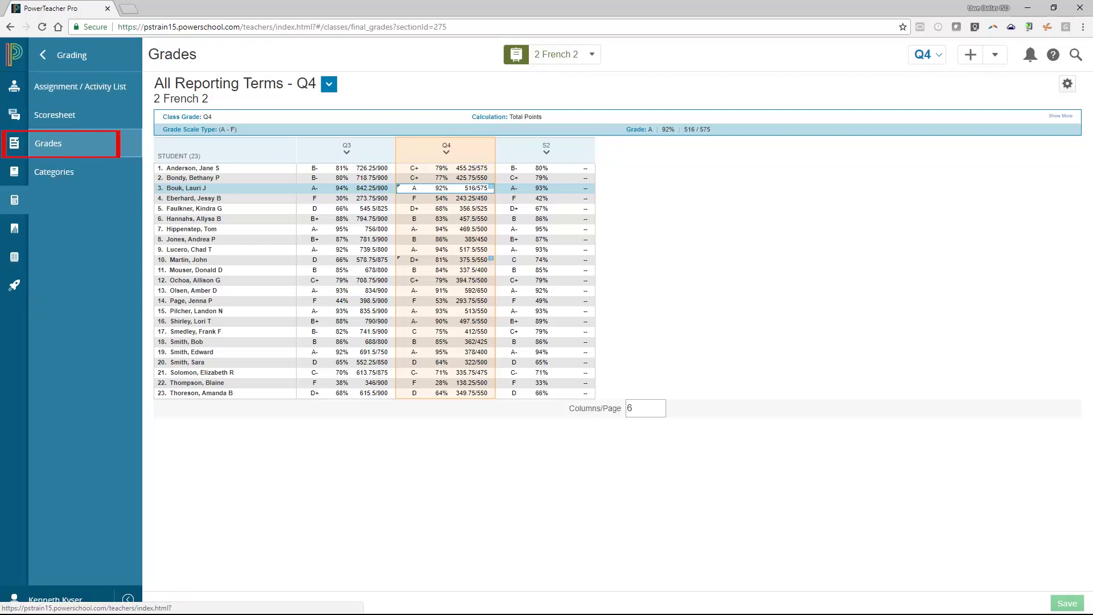
pyautogui.click(329, 85)
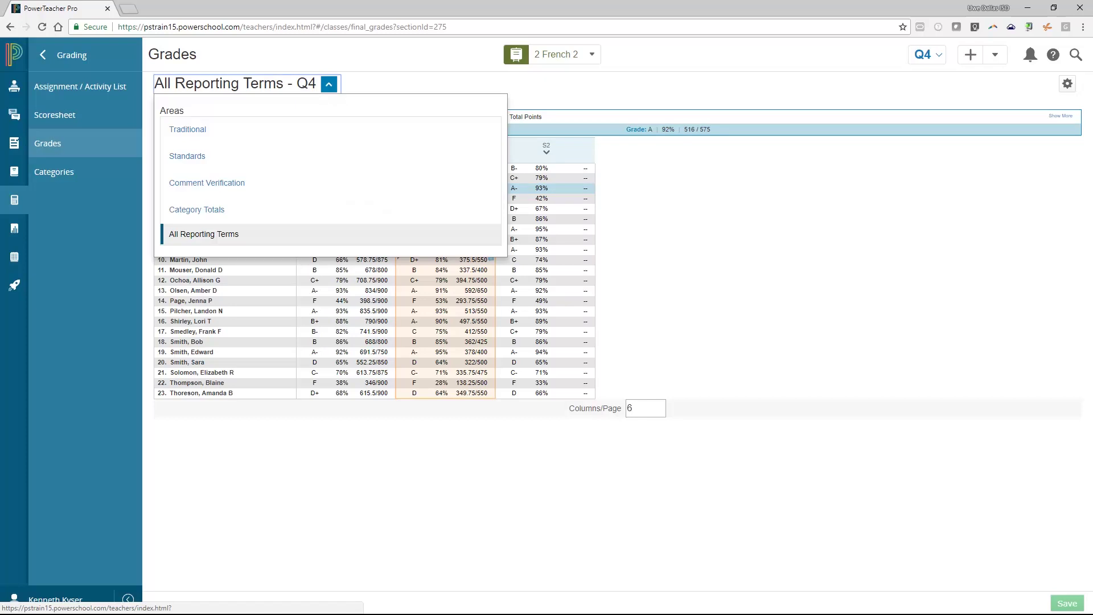
pyautogui.click(187, 129)
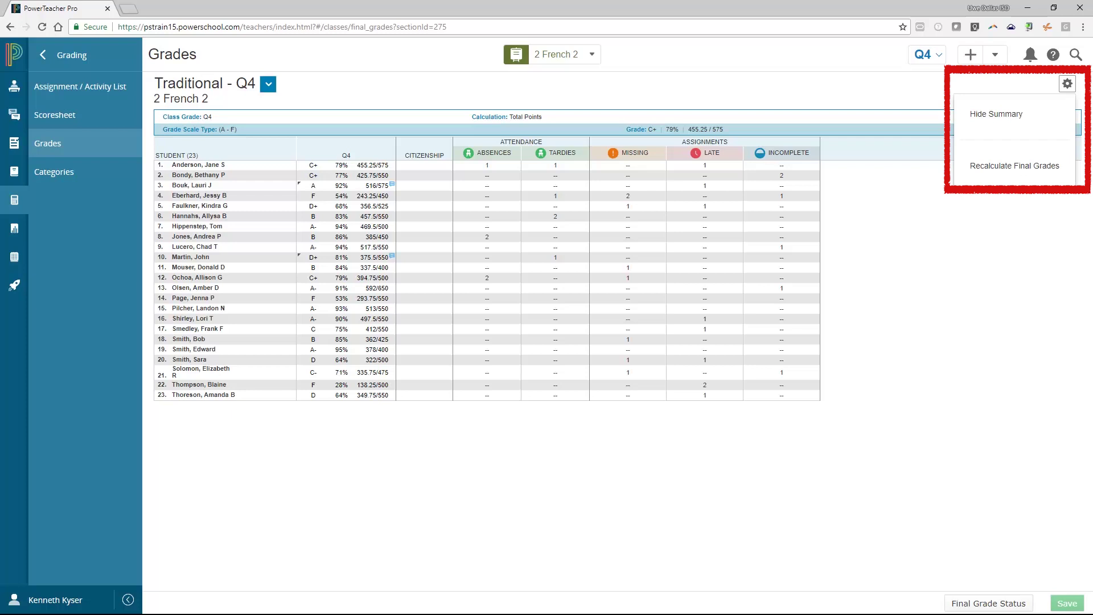
# Step: Recalculate final grades with 4 French 2 included alongside 2 French 2
pyautogui.click(1015, 166)
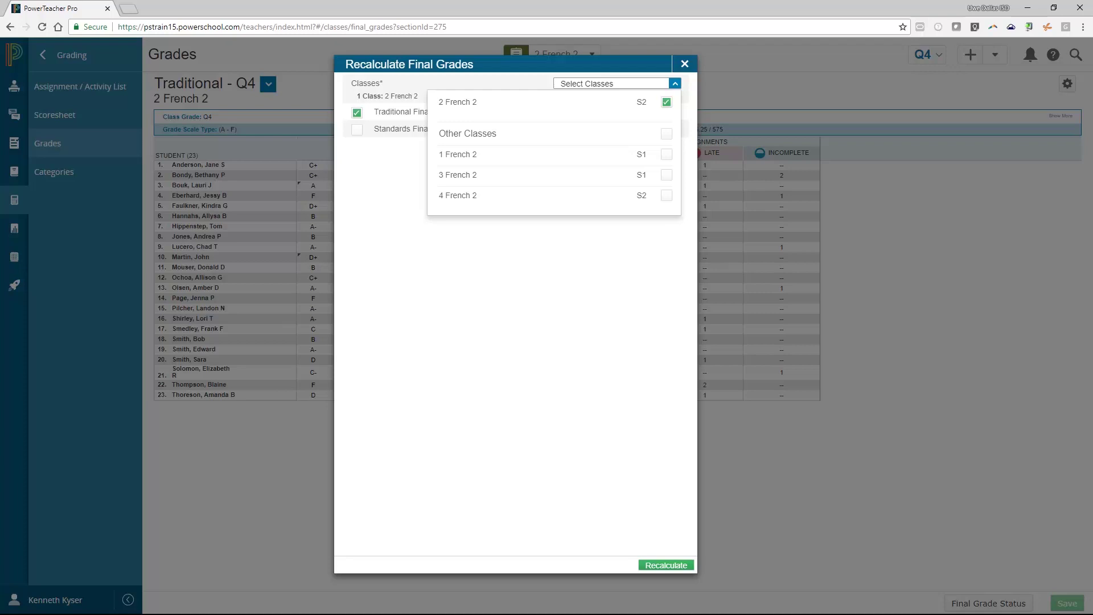
pyautogui.click(666, 196)
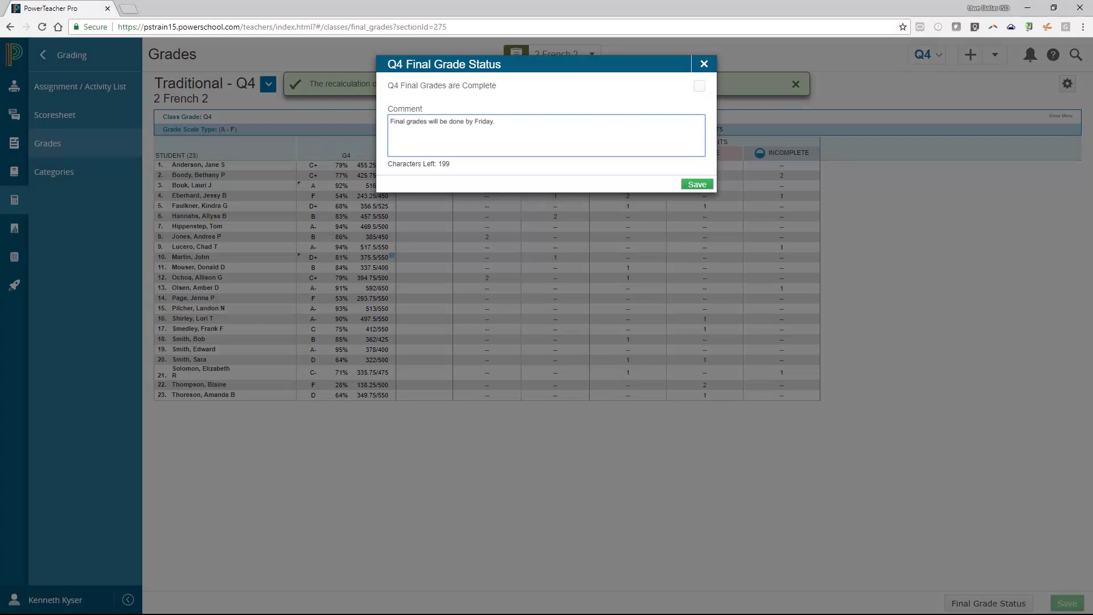
# Step: Close the Final Grade Status dialog, returning to the Traditional - Q4 grid for 2 French 2
pyautogui.press('Escape')
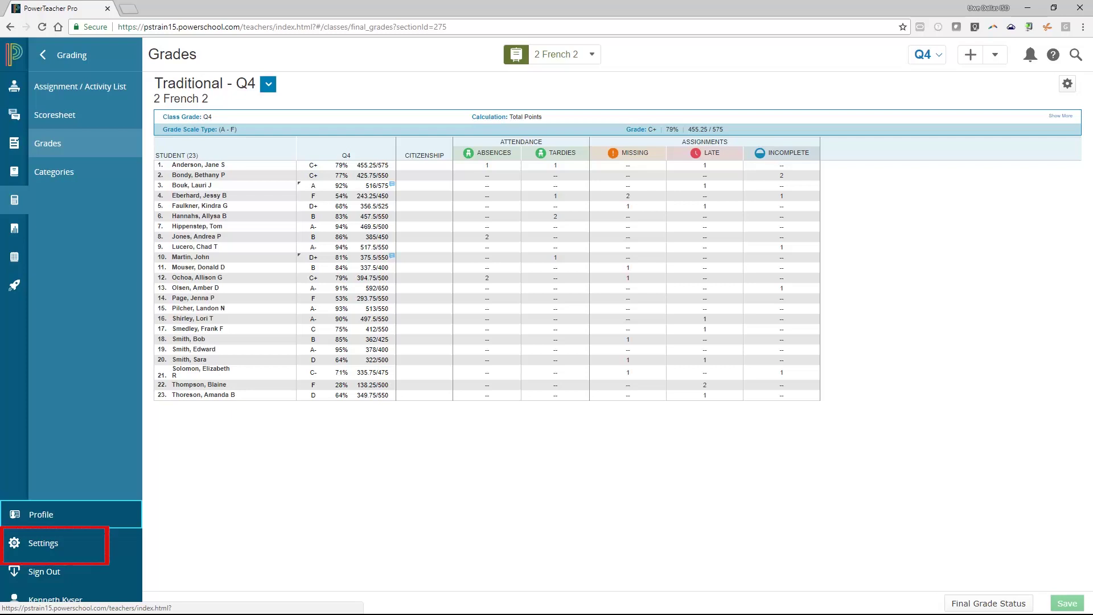
# Step: Go to the Display Settings page from the sidebar user menu
pyautogui.click(42, 542)
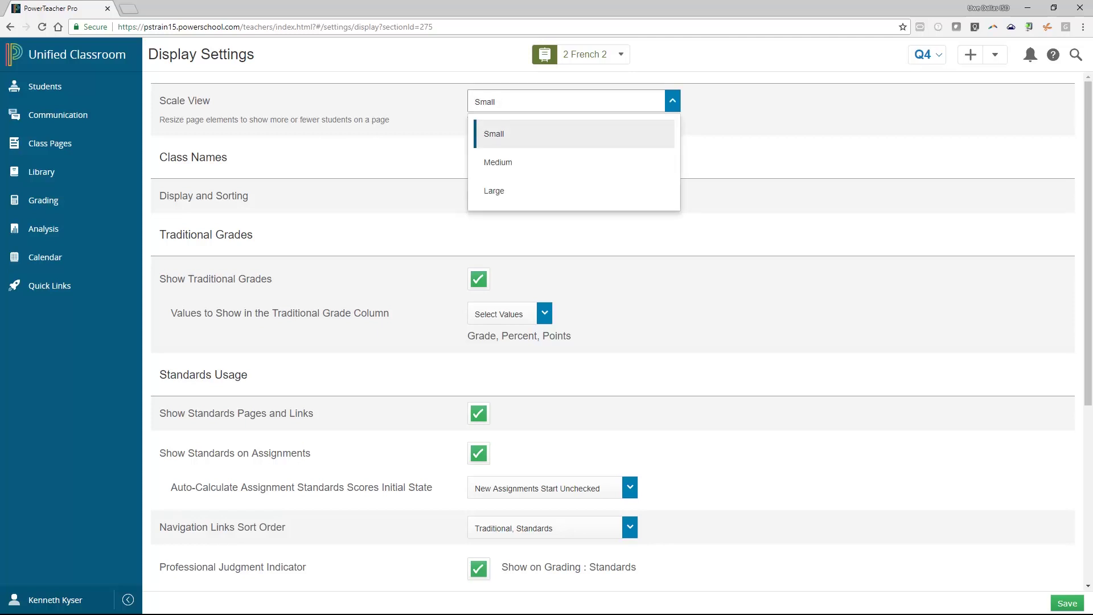
# Step: Set Scale View to Large, sort class names by Section Number, and check the grade column options
pyautogui.click(494, 191)
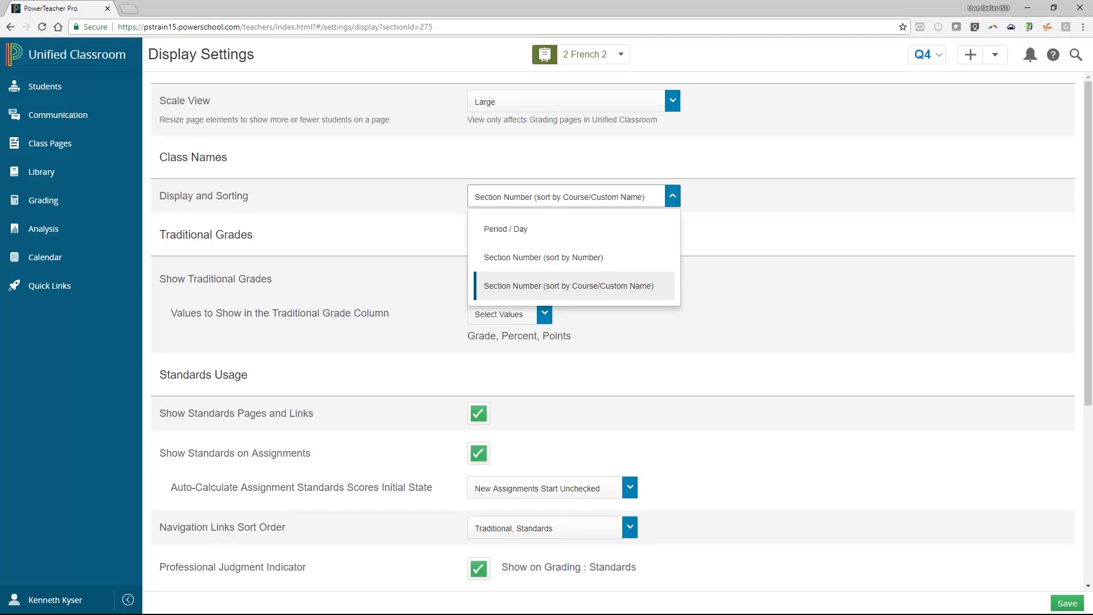
pyautogui.click(543, 257)
pyautogui.click(545, 314)
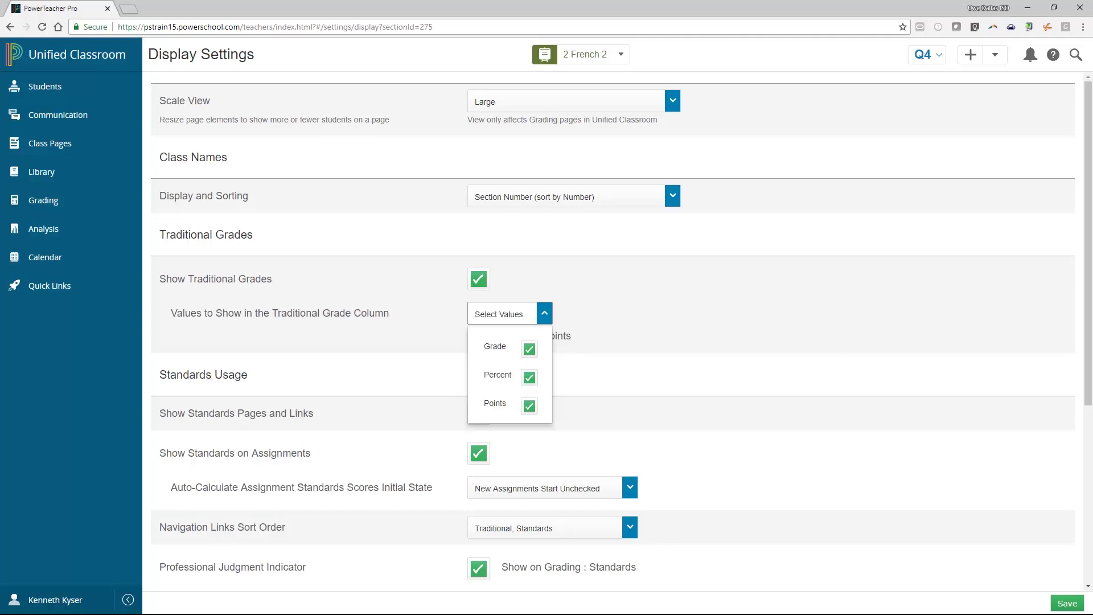
# Step: Display student names as Last, First M. and hide pre-registered students
pyautogui.scroll(-1, 588, 430)
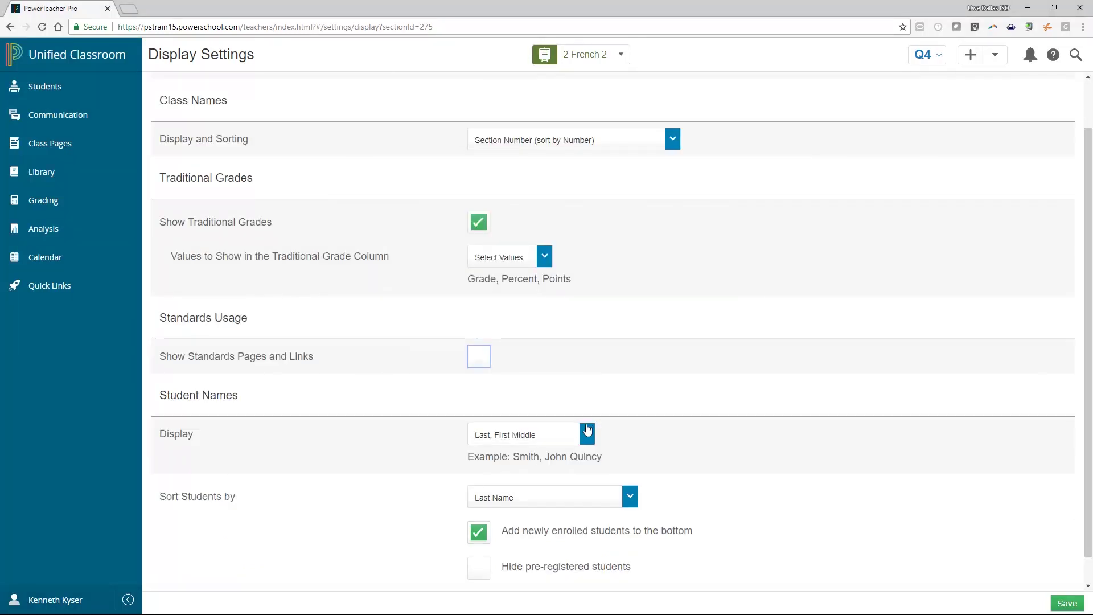
pyautogui.click(588, 431)
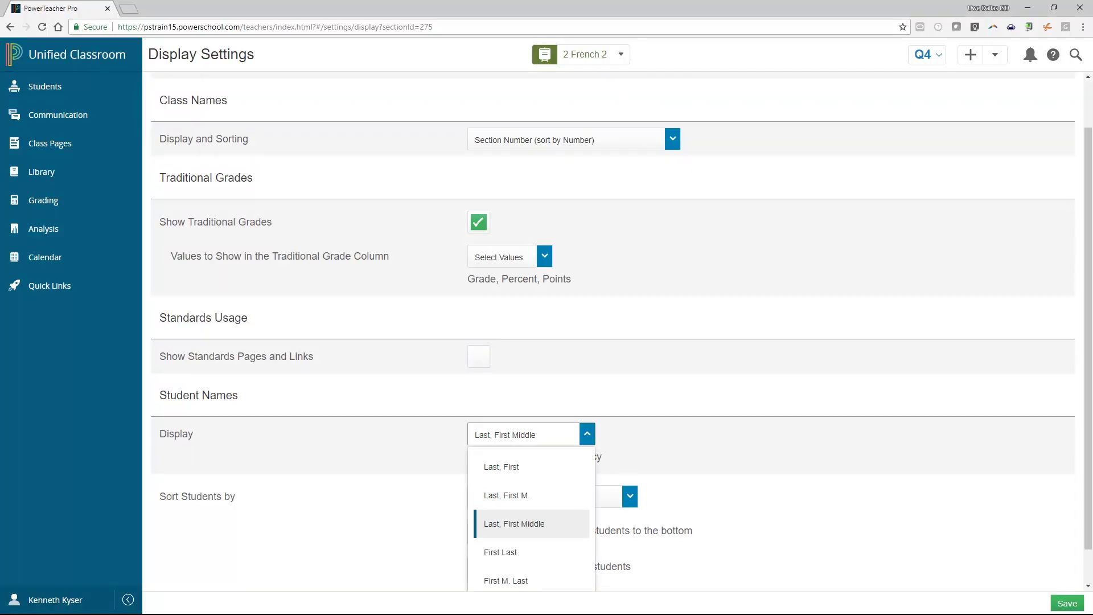
pyautogui.click(506, 496)
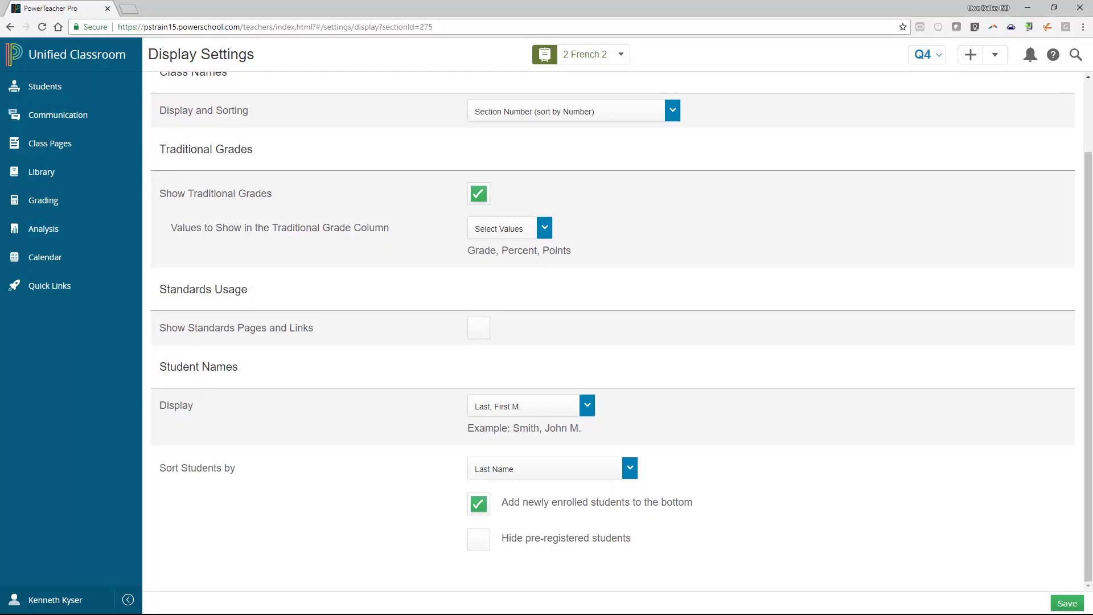
pyautogui.click(479, 539)
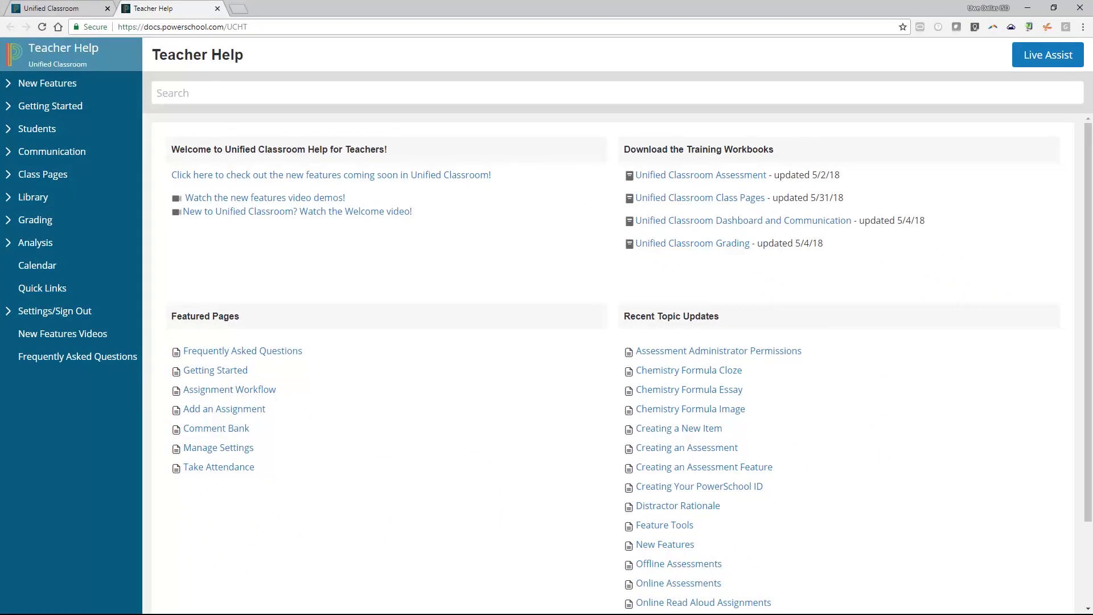
# Step: Close the Teacher Help tab to return to the 2 French 2 dashboard
pyautogui.hotkey('ctrl', 'w')
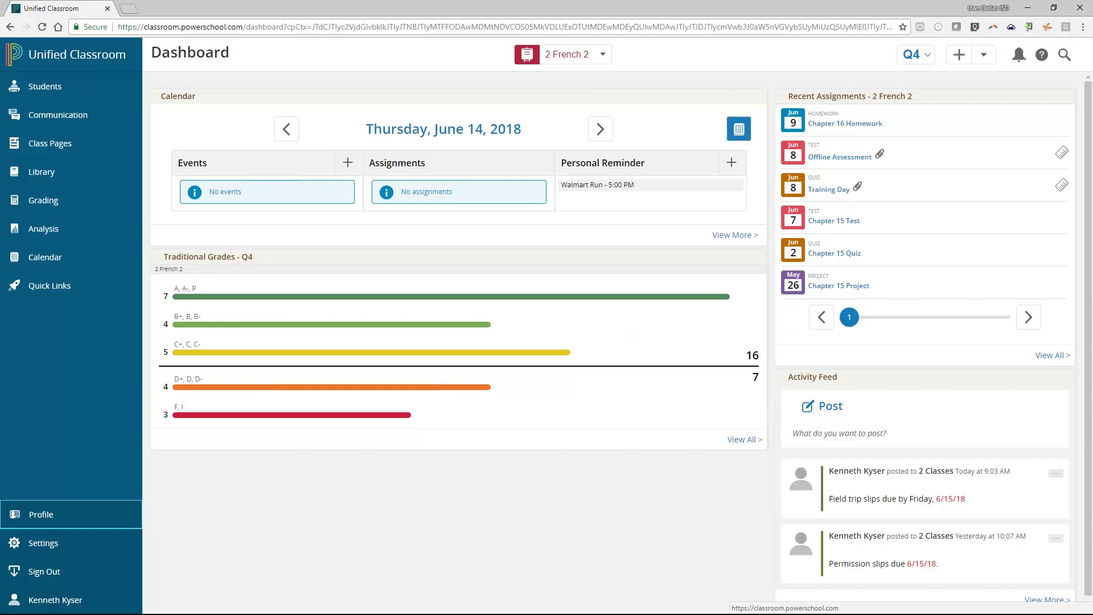